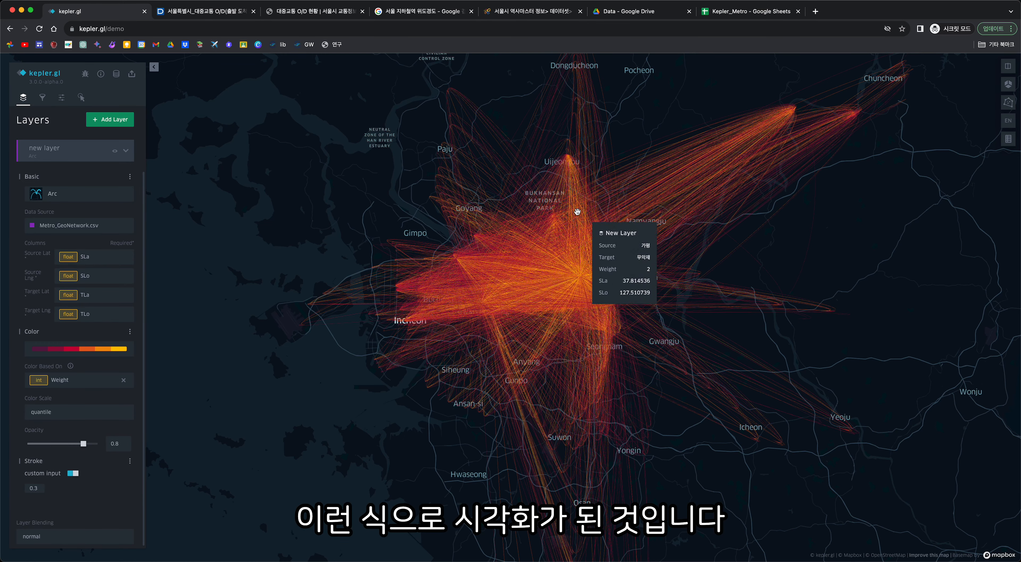
Step: Hide the existing arc layer from the map
{"action": "scroll", "coordinate": [532, 240], "scroll_direction": "up", "scroll_amount": 1}
{"action": "scroll", "coordinate": [532, 239], "scroll_direction": "up", "scroll_amount": 2}
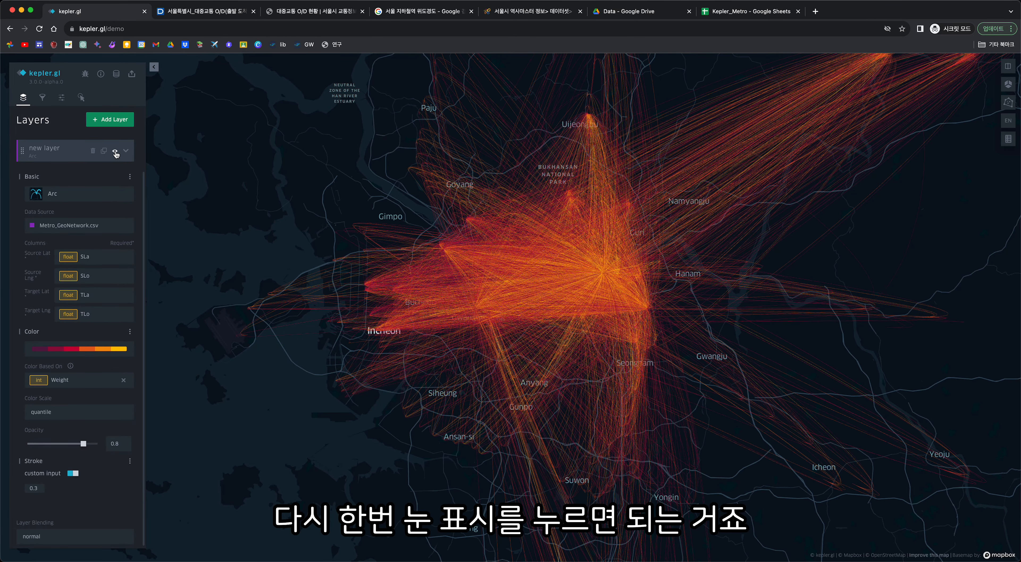
{"action": "left_click", "coordinate": [115, 152]}
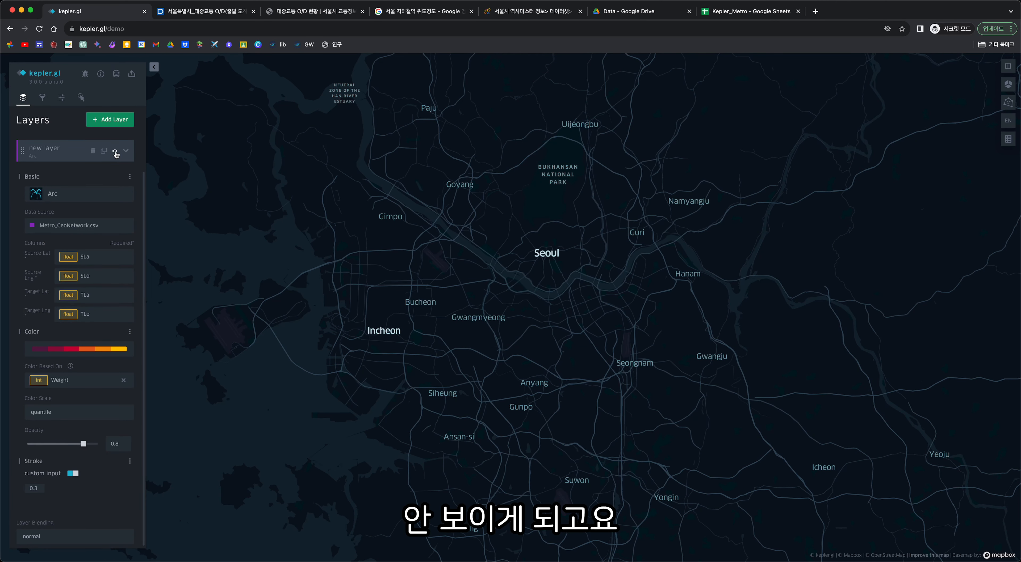
Step: Add a second layer based on Metro_GeoNetwork.csv and rename the existing arc layer Arc
{"action": "left_click", "coordinate": [117, 123]}
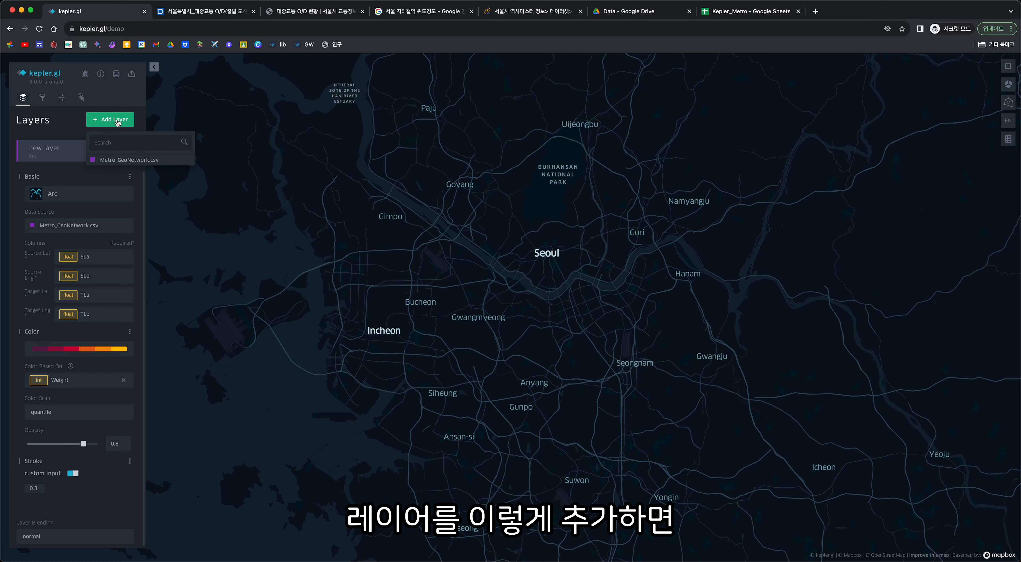
{"action": "left_click", "coordinate": [126, 161]}
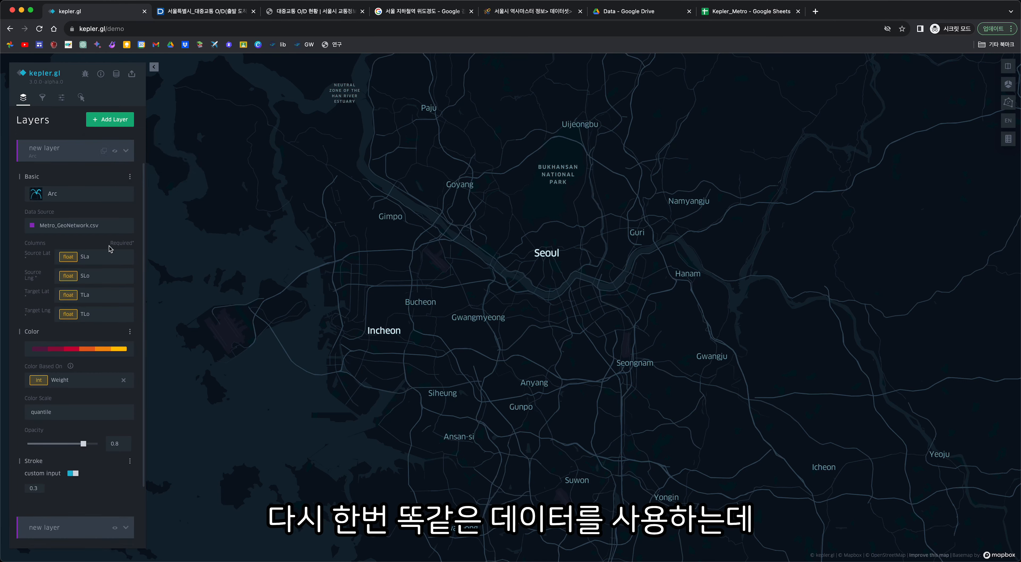
{"action": "scroll", "coordinate": [89, 411], "scroll_direction": "down", "scroll_amount": 2}
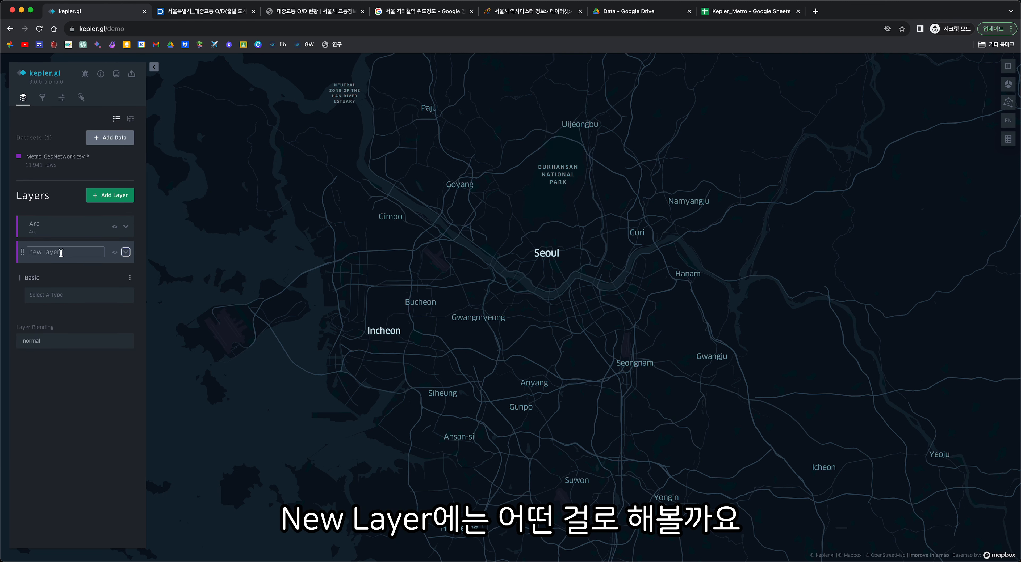
Step: Make the new layer a Point layer with SLa as its latitude and SLo as its longitude
{"action": "left_click", "coordinate": [45, 298]}
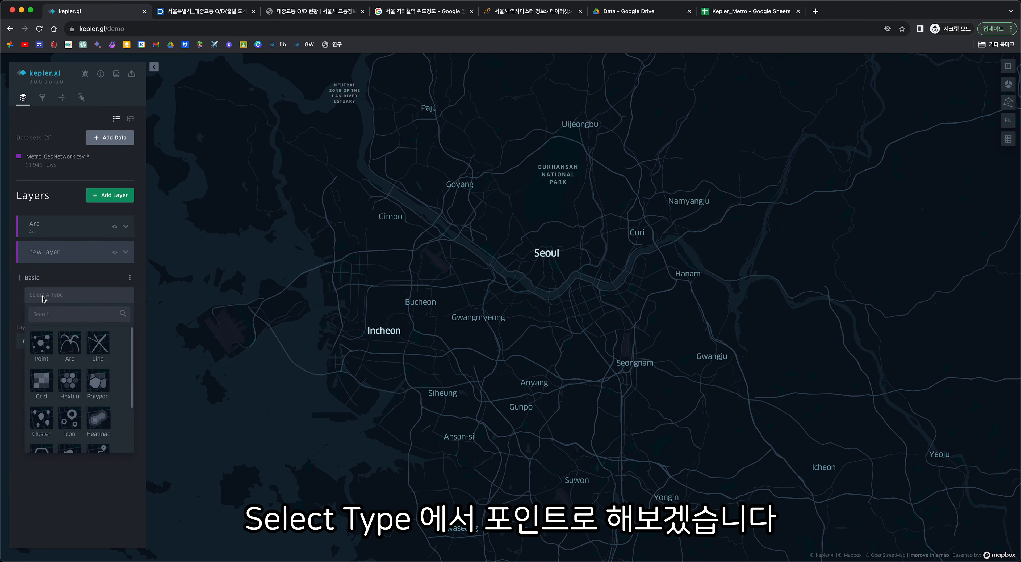
{"action": "left_click", "coordinate": [41, 348]}
{"action": "left_click", "coordinate": [75, 358]}
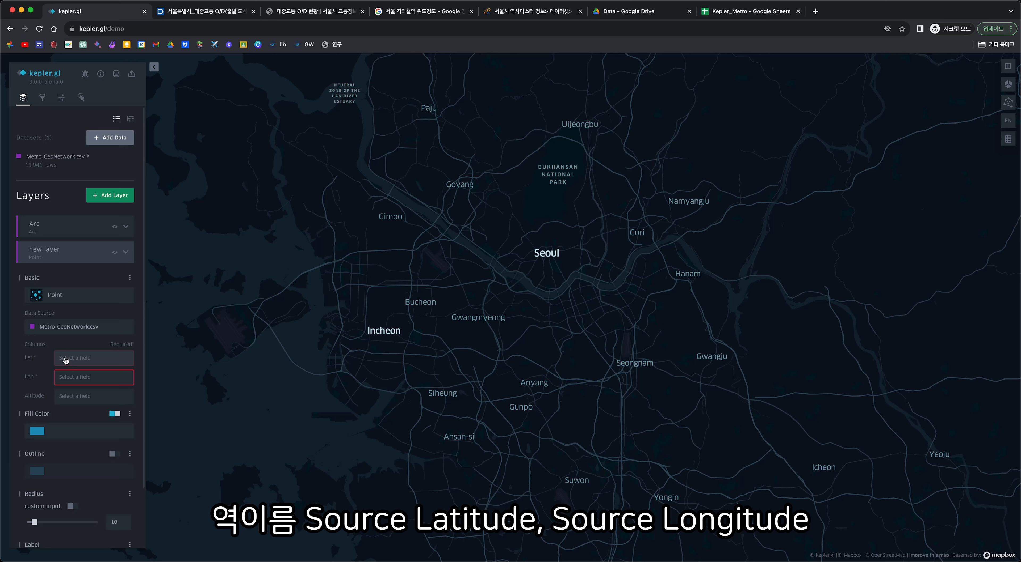
{"action": "left_click", "coordinate": [84, 447]}
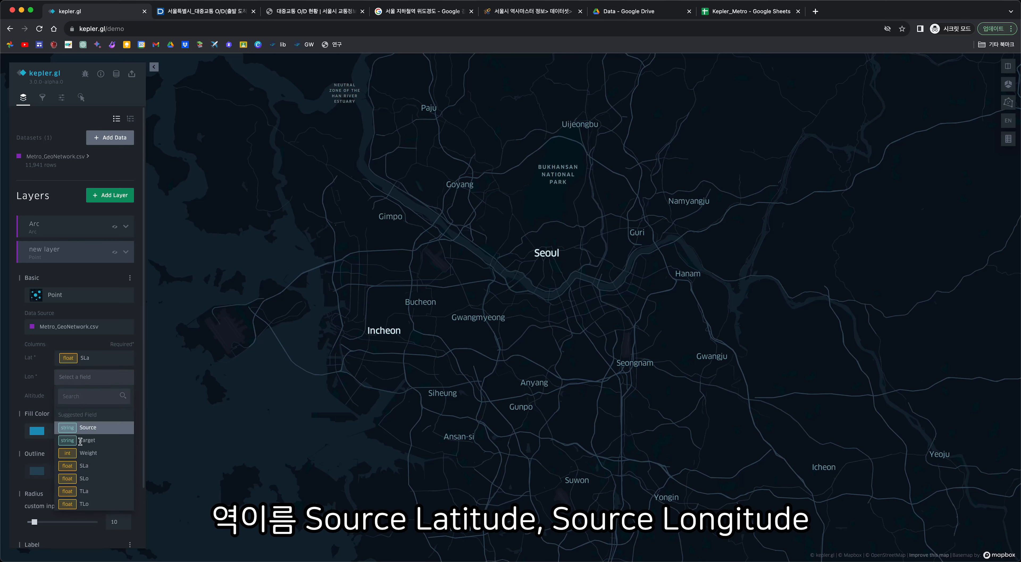
{"action": "left_click", "coordinate": [90, 479]}
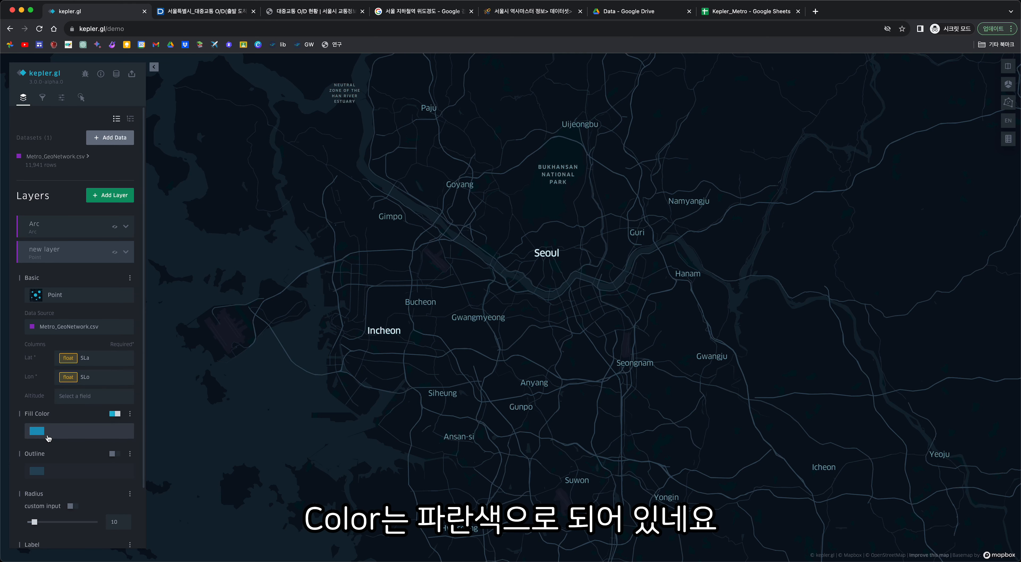
Step: Label the new layer's points with the Source field and check that column in the Kepler_Metro spreadsheet
{"action": "scroll", "coordinate": [50, 456], "scroll_direction": "down", "scroll_amount": 2}
{"action": "left_click", "coordinate": [44, 489]}
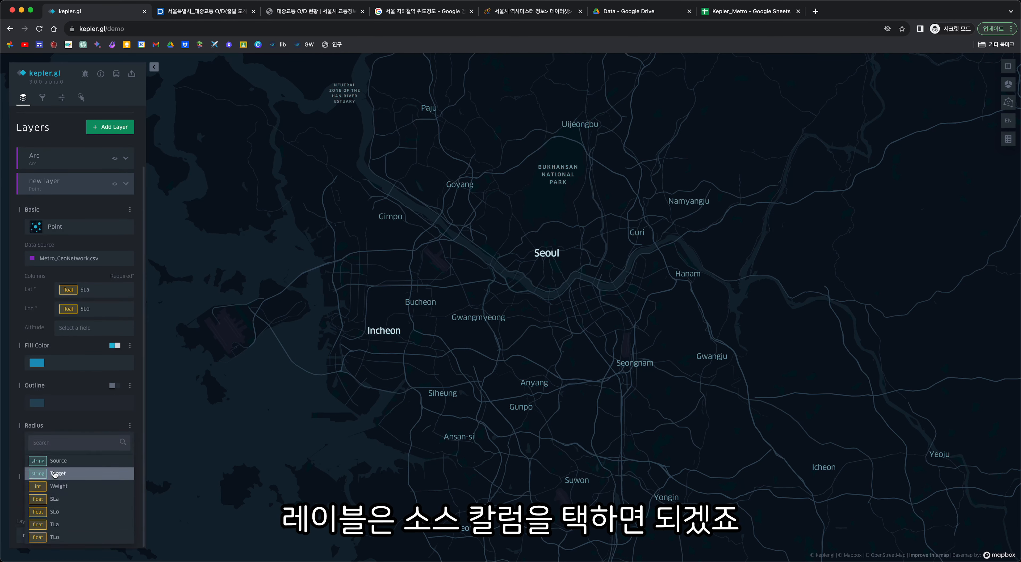
{"action": "left_click", "coordinate": [55, 462]}
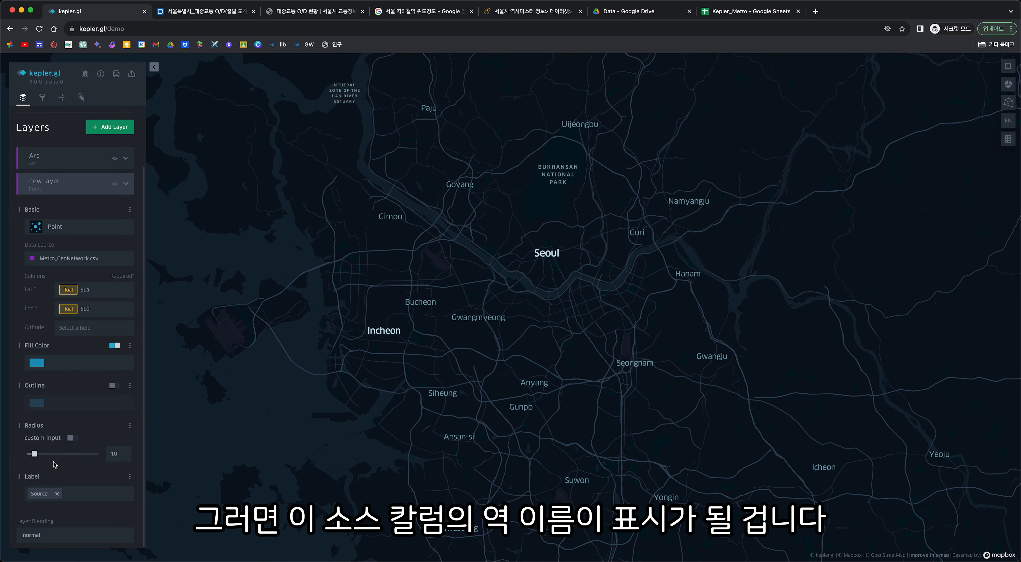
{"action": "left_click", "coordinate": [720, 12]}
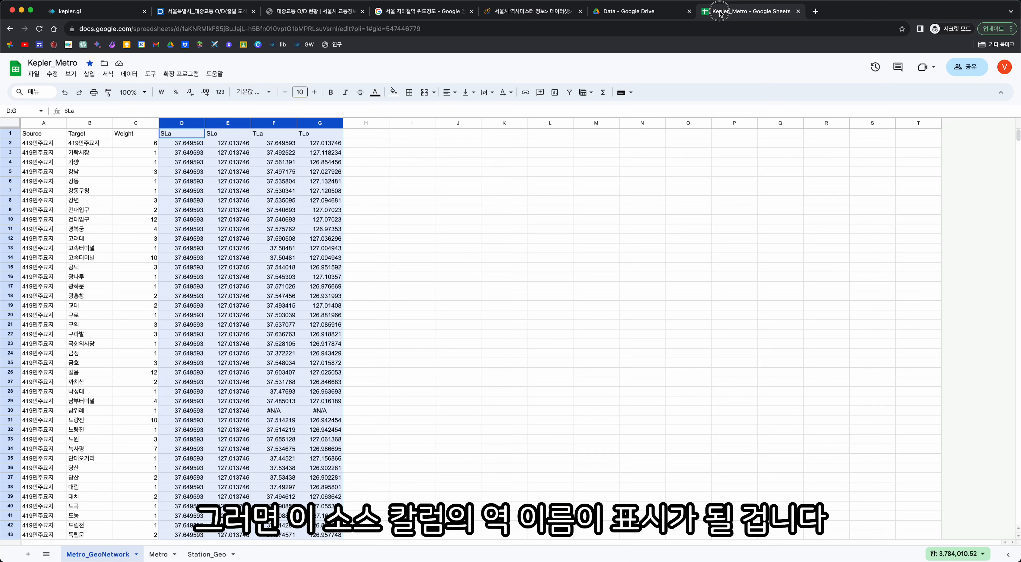
{"action": "left_click", "coordinate": [42, 124]}
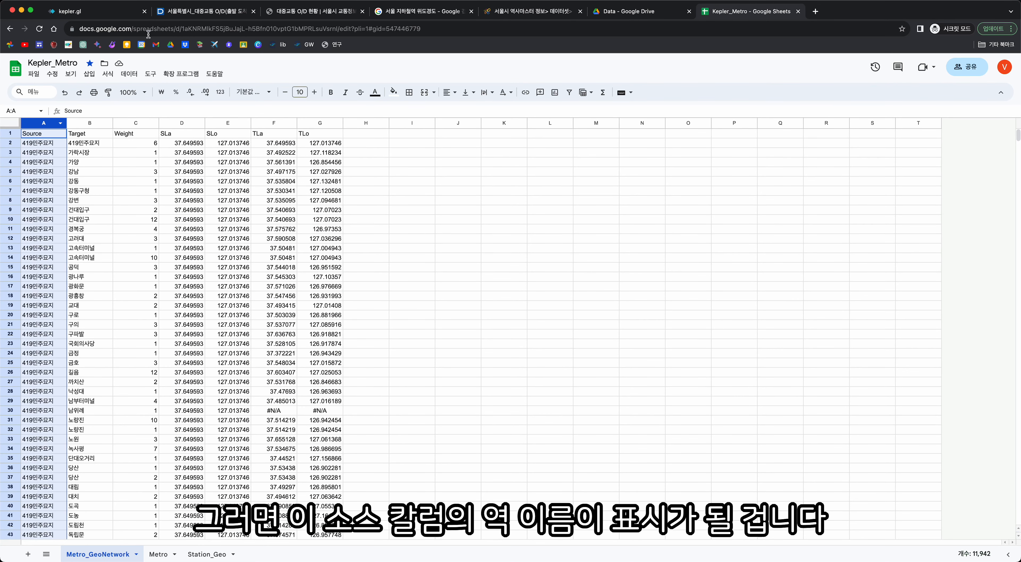
{"action": "left_click", "coordinate": [94, 13]}
Step: Show the point layer on the map and set its radius to 24
{"action": "left_click", "coordinate": [114, 253]}
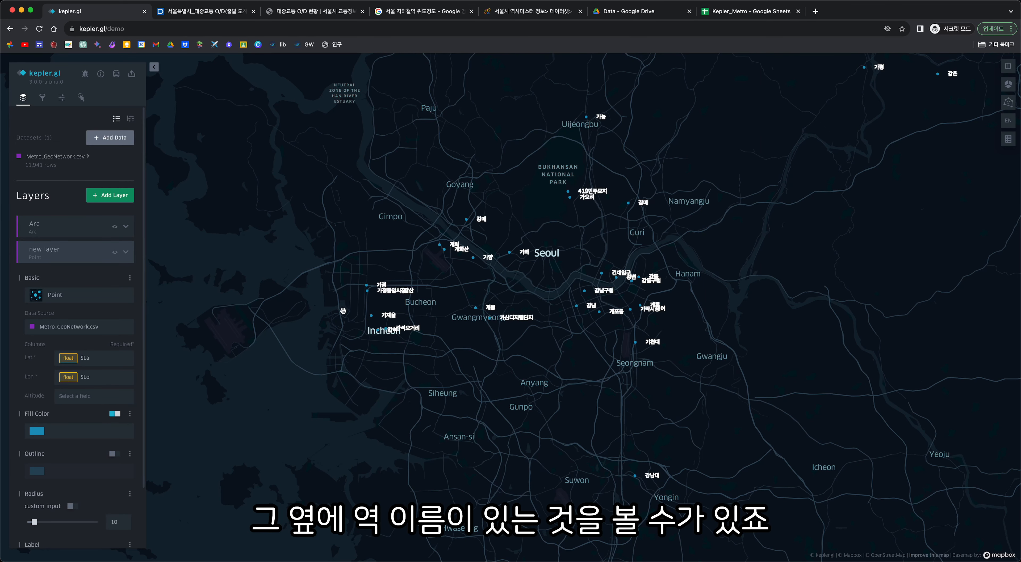
{"action": "scroll", "coordinate": [82, 441], "scroll_direction": "down", "scroll_amount": 3}
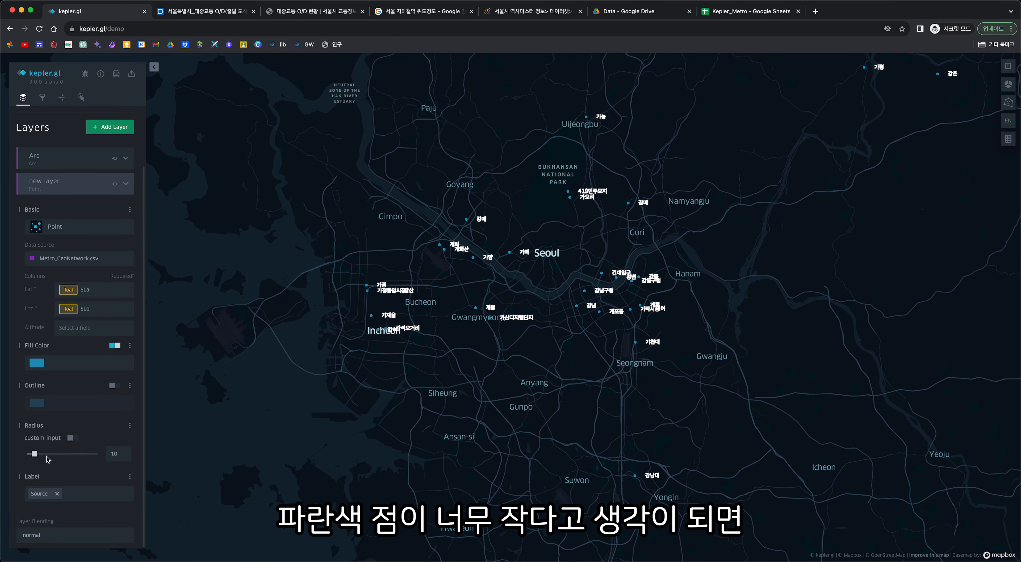
{"action": "left_click_drag", "start_coordinate": [35, 454], "coordinate": [44, 455]}
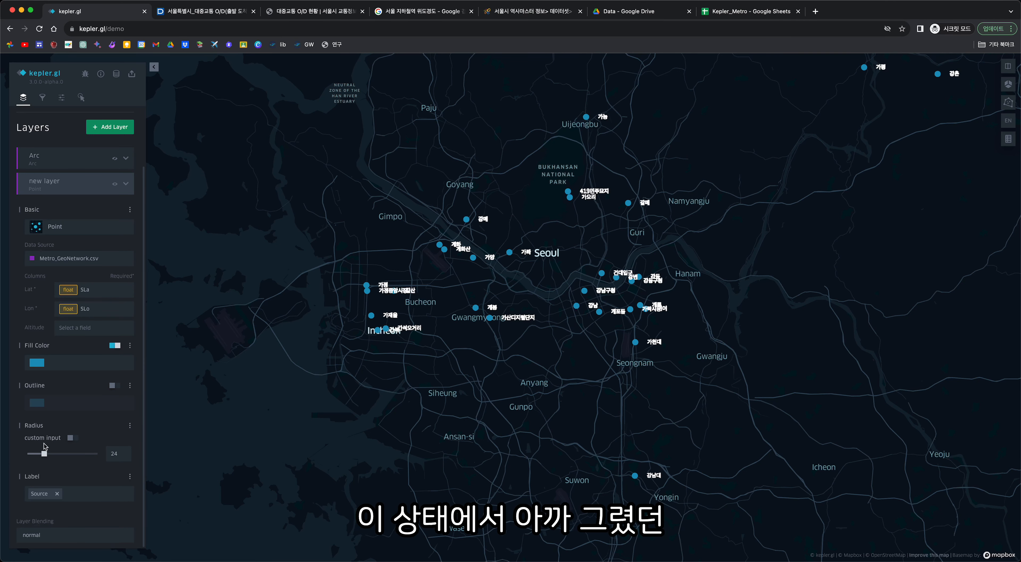
Step: Show the Arc layer again and move the point layer above it in the layer order
{"action": "scroll", "coordinate": [60, 277], "scroll_direction": "up", "scroll_amount": 3}
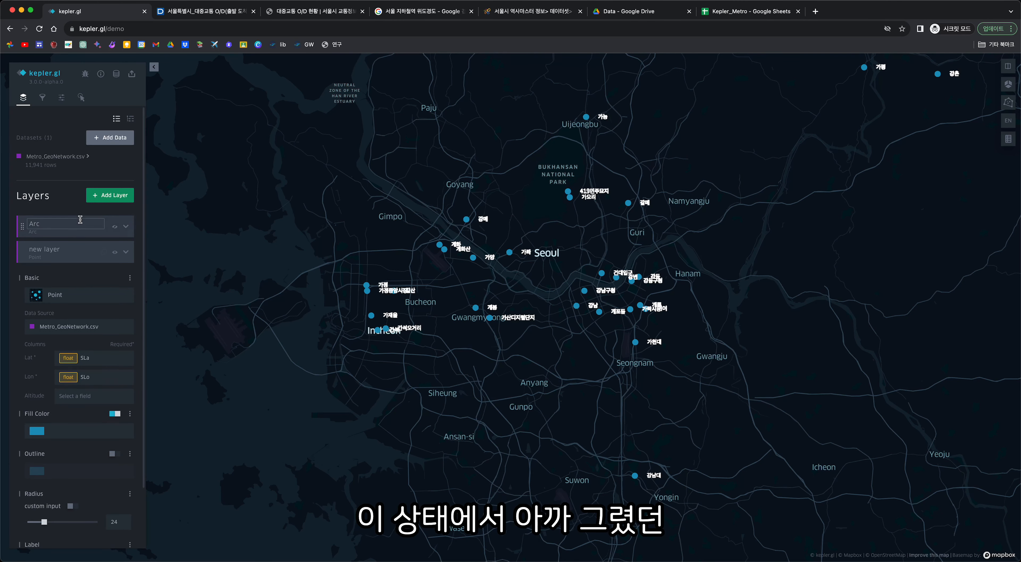
{"action": "left_click", "coordinate": [116, 228]}
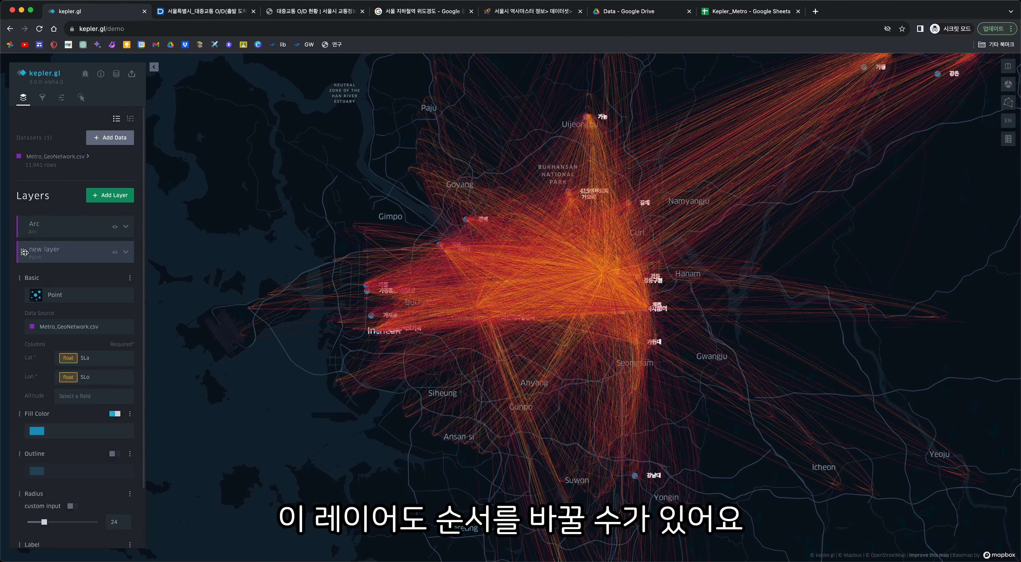
{"action": "mouse_move", "coordinate": [22, 252]}
{"action": "left_mouse_down"}
{"action": "mouse_move", "coordinate": [24, 215]}
{"action": "mouse_move", "coordinate": [28, 230]}
{"action": "left_mouse_up"}
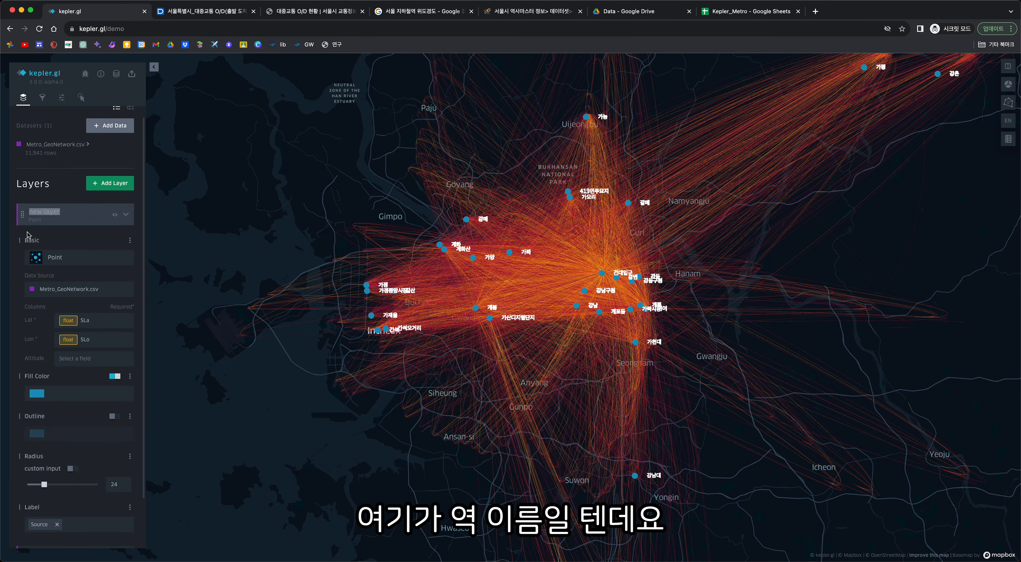
Step: Rename the point layer 역 이름 and move the Arc layer above it in the layer order
{"action": "type", "text": "역 이름"}
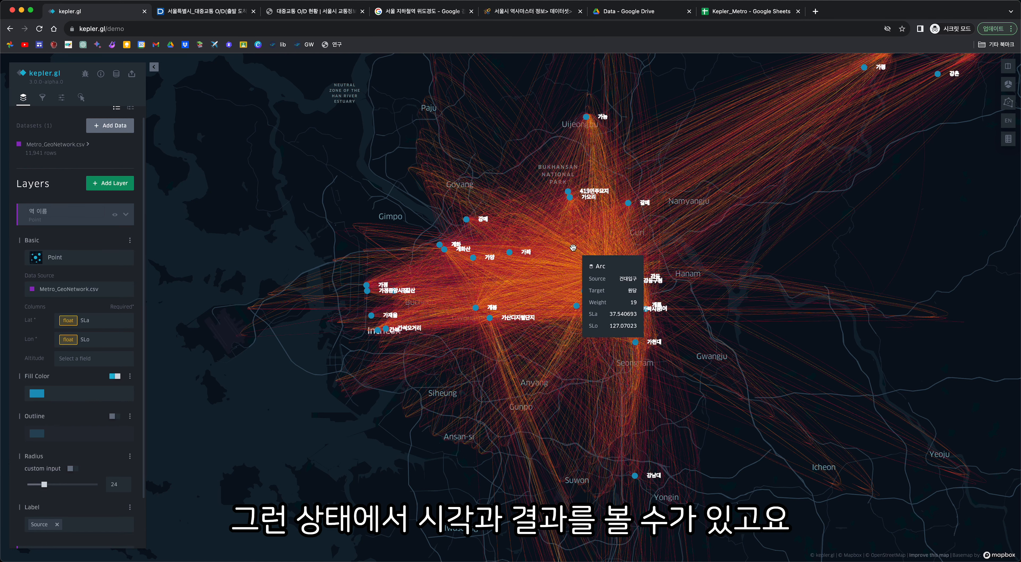
{"action": "left_click_drag", "start_coordinate": [569, 249], "coordinate": [532, 266]}
{"action": "left_click_drag", "start_coordinate": [22, 250], "coordinate": [22, 224]}
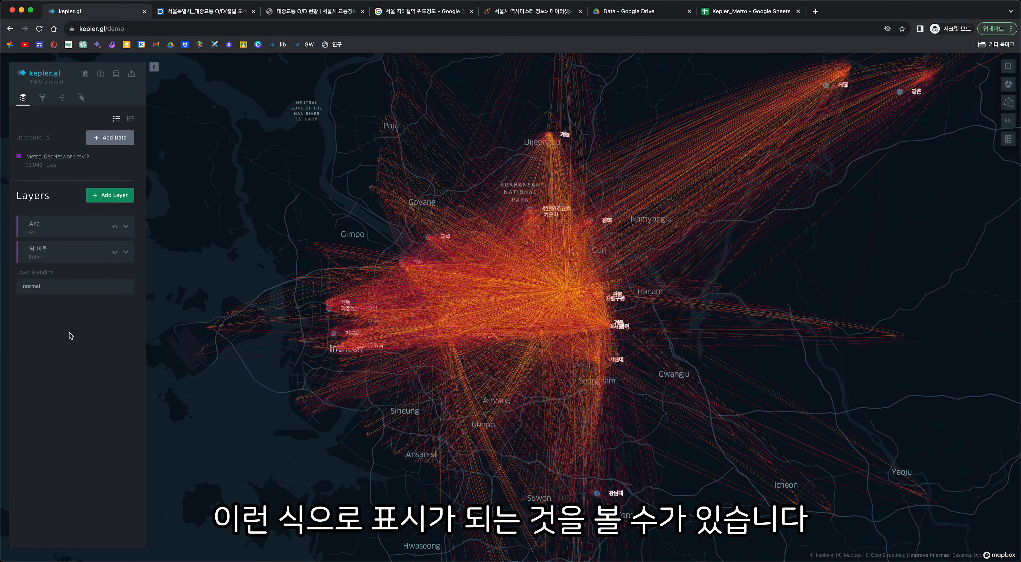
Step: Examine the arcs and station labels around 건대입구 on the map
{"action": "left_click", "coordinate": [47, 257]}
{"action": "scroll", "coordinate": [507, 300], "scroll_direction": "up", "scroll_amount": 3}
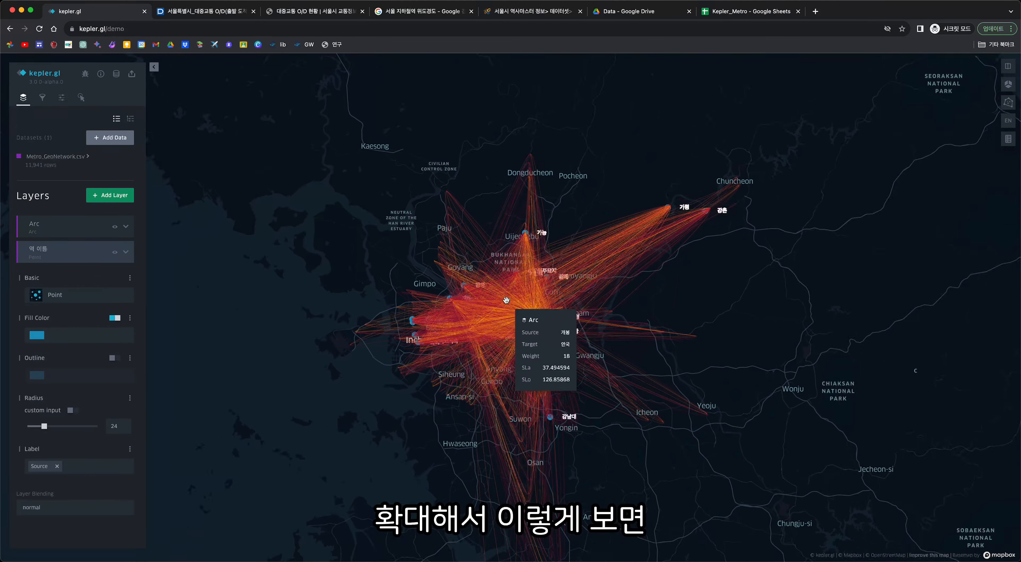
{"action": "scroll", "coordinate": [535, 305], "scroll_direction": "up", "scroll_amount": 3}
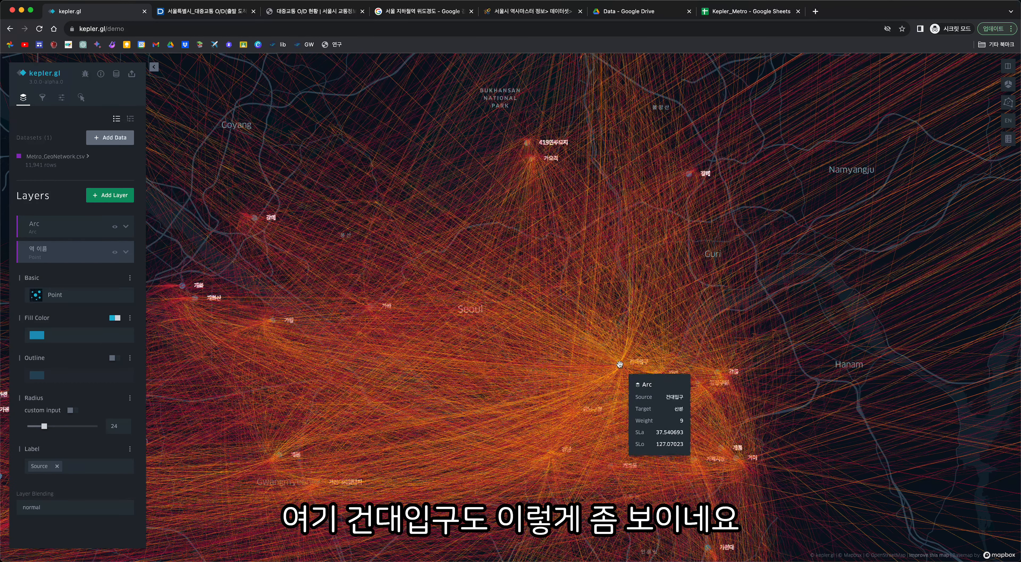
{"action": "scroll", "coordinate": [498, 245], "scroll_direction": "down", "scroll_amount": 5}
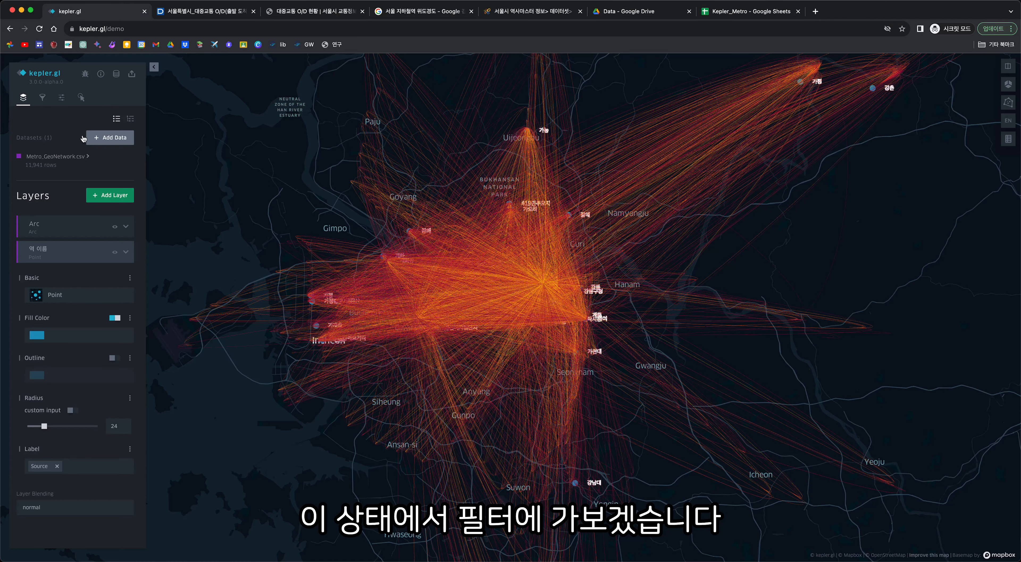
Step: Filter the dataset to rows whose Source is 건대입구 and examine the arcs radiating from that station
{"action": "left_click", "coordinate": [42, 97]}
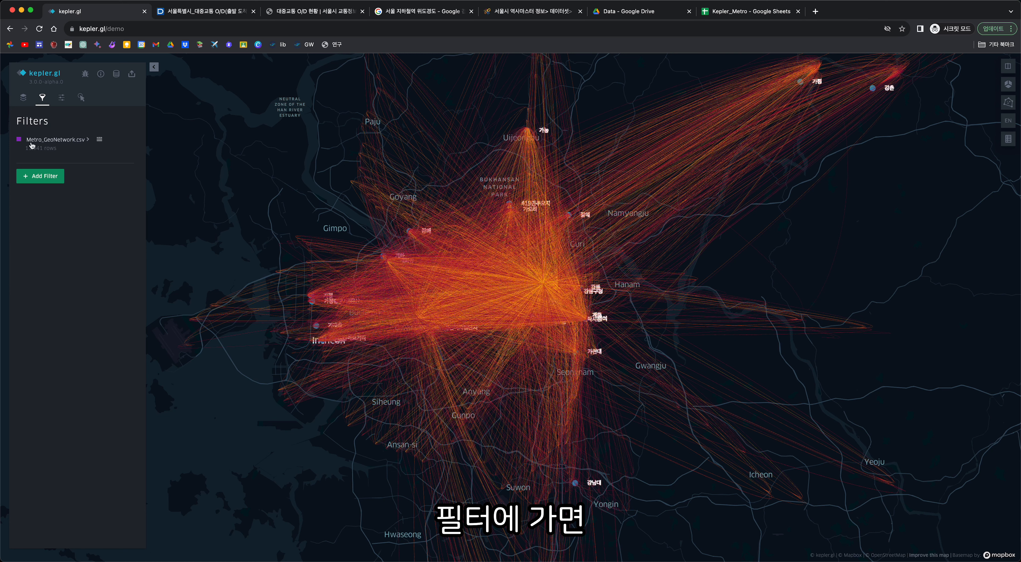
{"action": "left_click", "coordinate": [41, 178]}
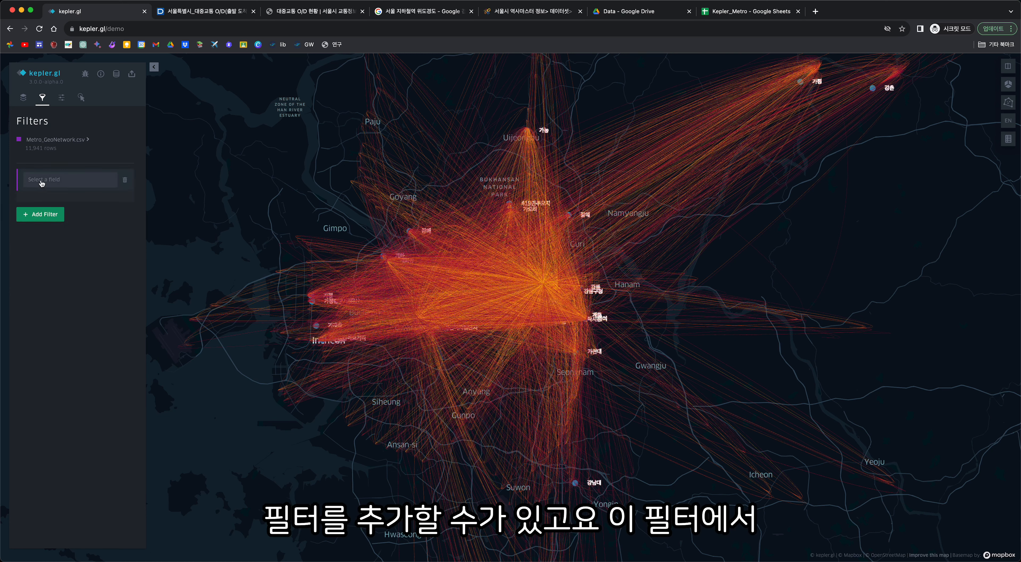
{"action": "left_click", "coordinate": [41, 182]}
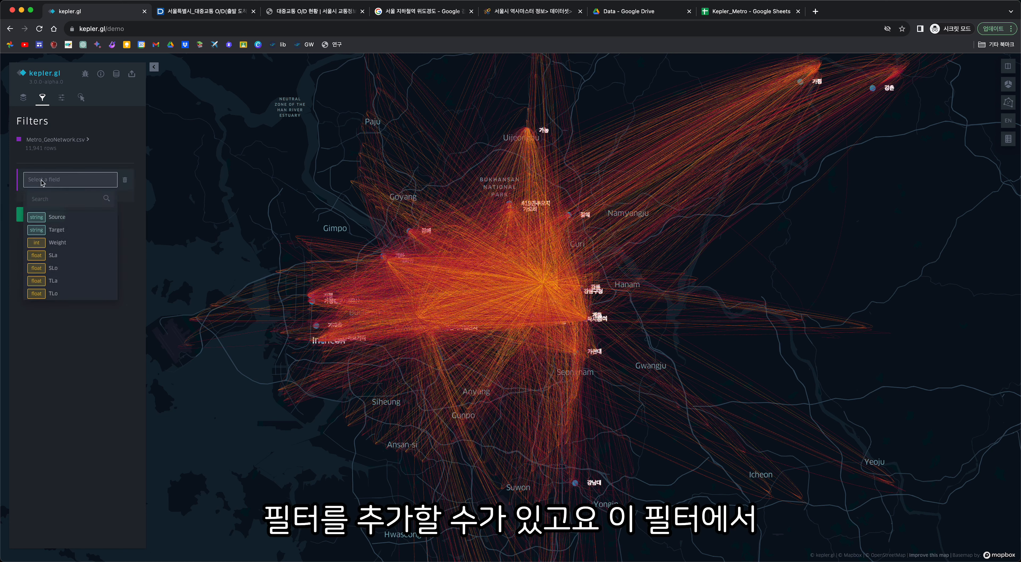
{"action": "left_click", "coordinate": [58, 219]}
{"action": "left_click", "coordinate": [51, 215]}
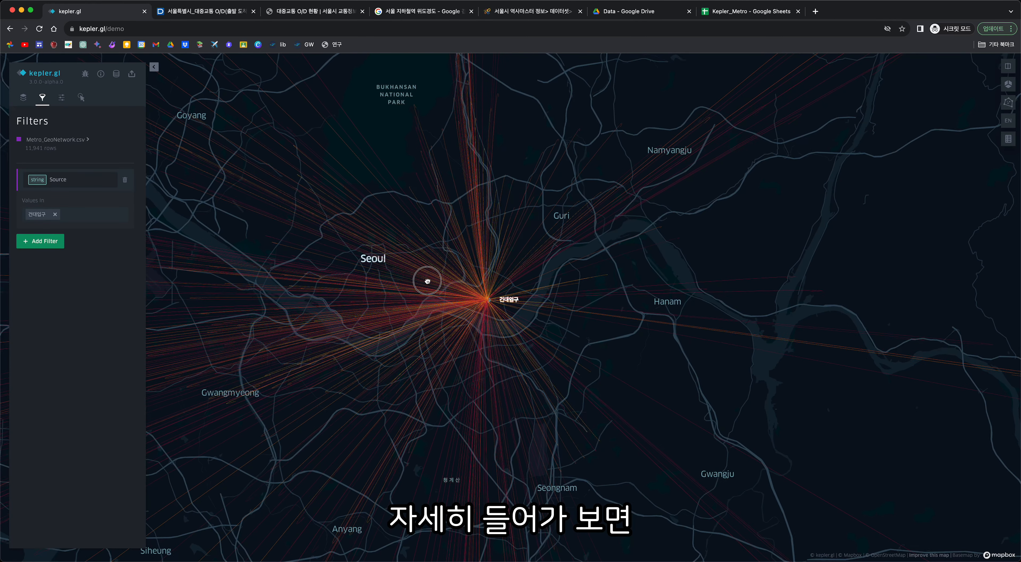
{"action": "left_click_drag", "start_coordinate": [427, 282], "coordinate": [531, 274]}
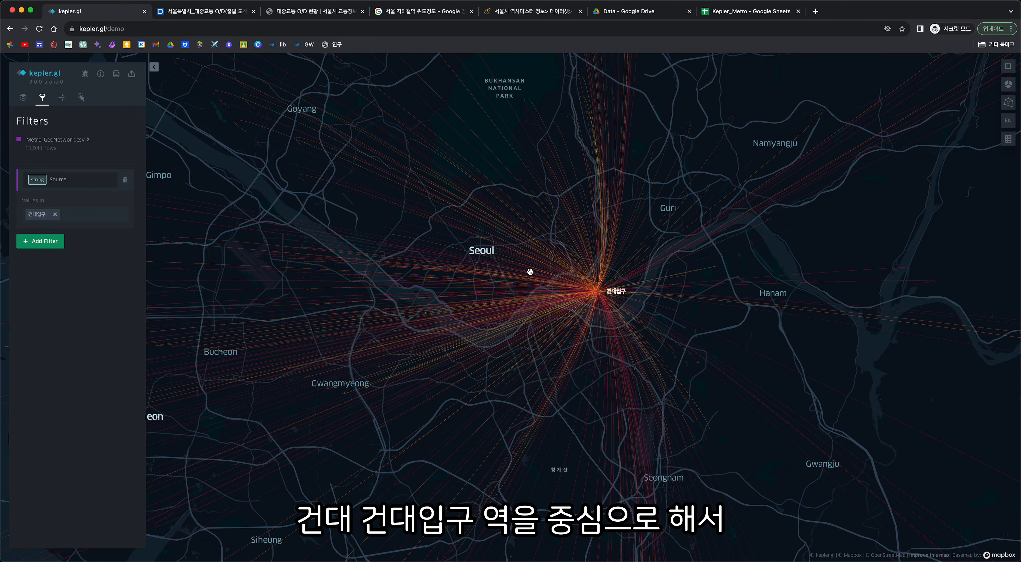
{"action": "mouse_move", "coordinate": [602, 292]}
{"action": "scroll", "coordinate": [598, 290], "scroll_direction": "up", "scroll_amount": 3}
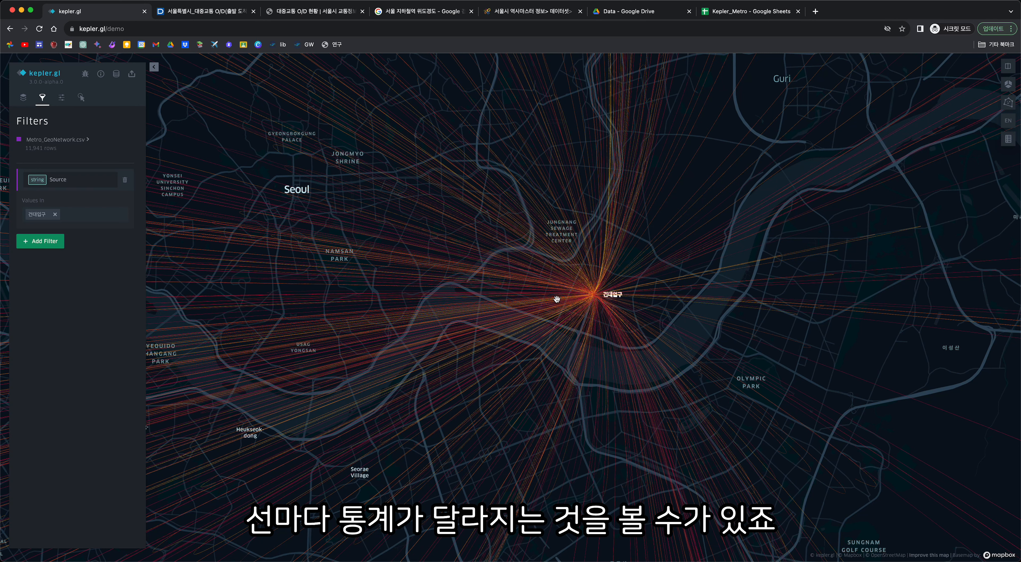
{"action": "mouse_move", "coordinate": [556, 299]}
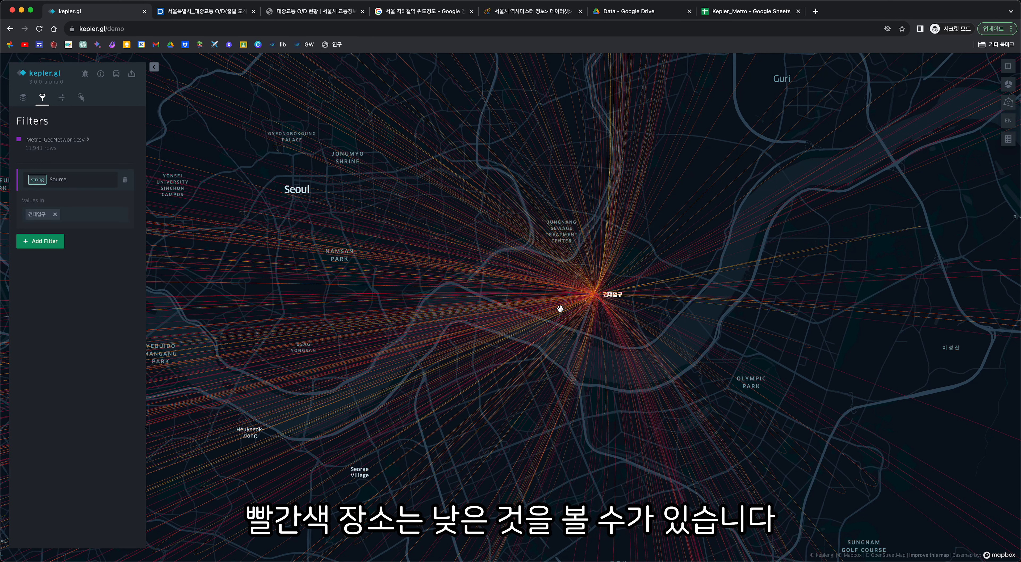
Step: Delete the Source filter and add a new filter on the Weight field
{"action": "left_click", "coordinate": [125, 180]}
{"action": "left_click", "coordinate": [53, 183]}
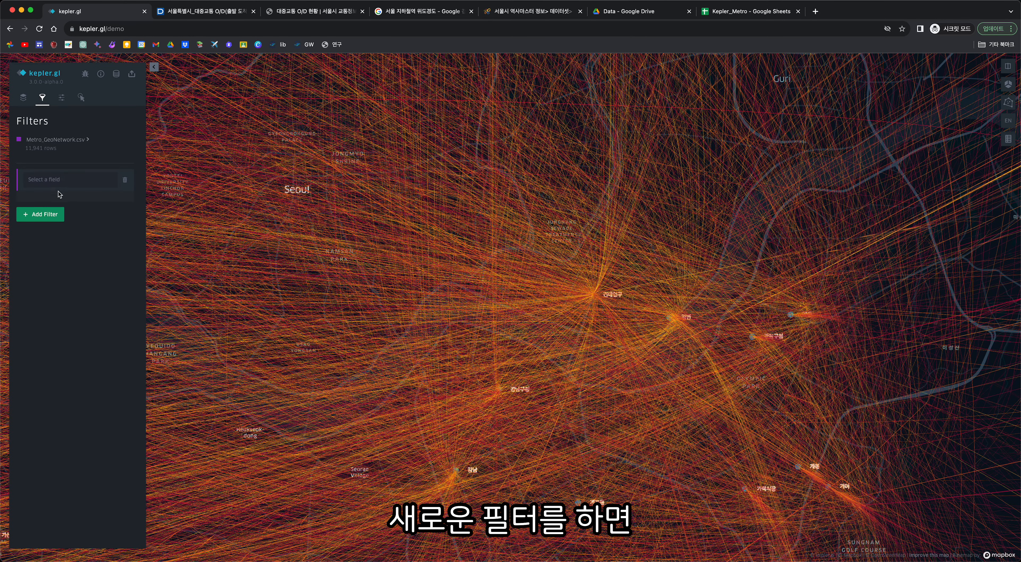
{"action": "left_click", "coordinate": [58, 183]}
{"action": "left_click", "coordinate": [61, 244]}
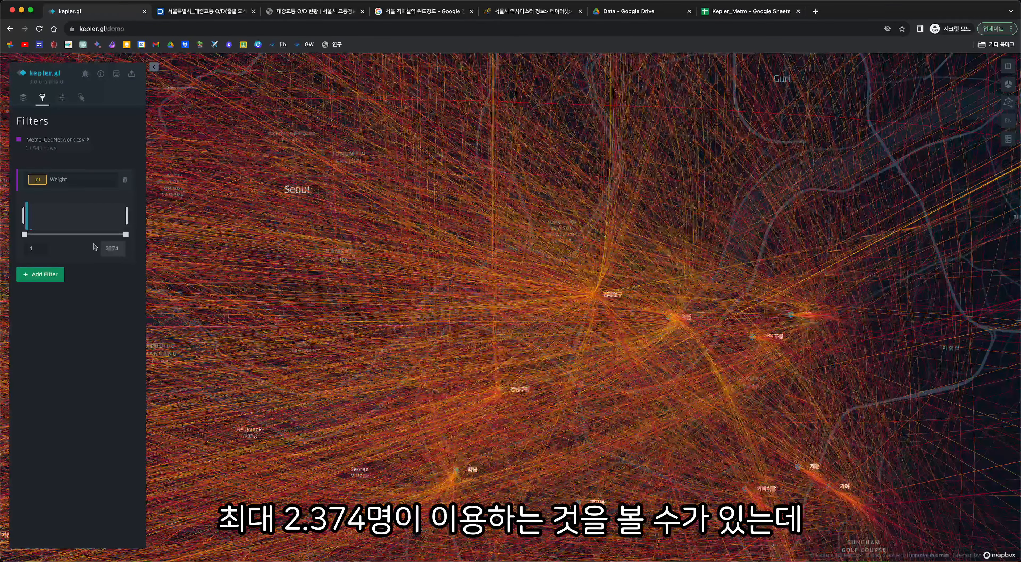
Step: Try a Weight filter range of 1872 to 2374 and return its lower bound to the minimum
{"action": "left_click_drag", "start_coordinate": [28, 236], "coordinate": [106, 238]}
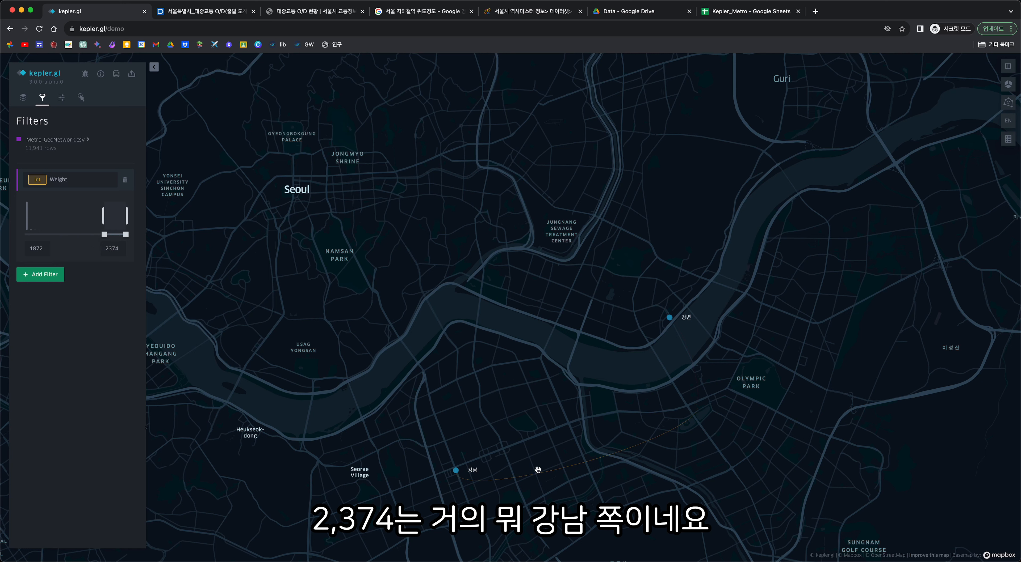
{"action": "left_click_drag", "start_coordinate": [105, 234], "coordinate": [24, 235]}
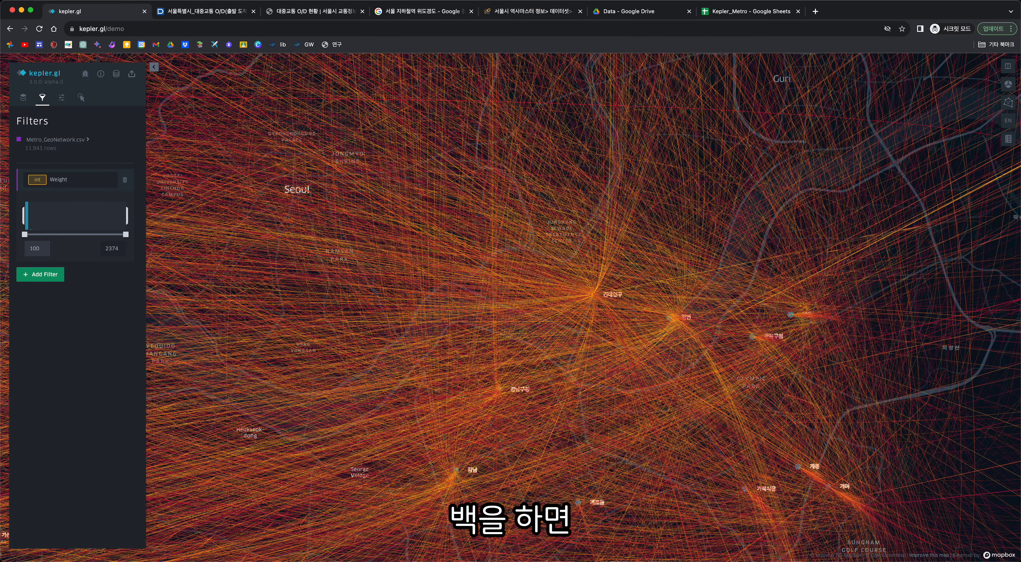
Step: Set the Weight filter's lower bound to 100 and examine the remaining arcs across the Seoul area
{"action": "key", "text": "Return"}
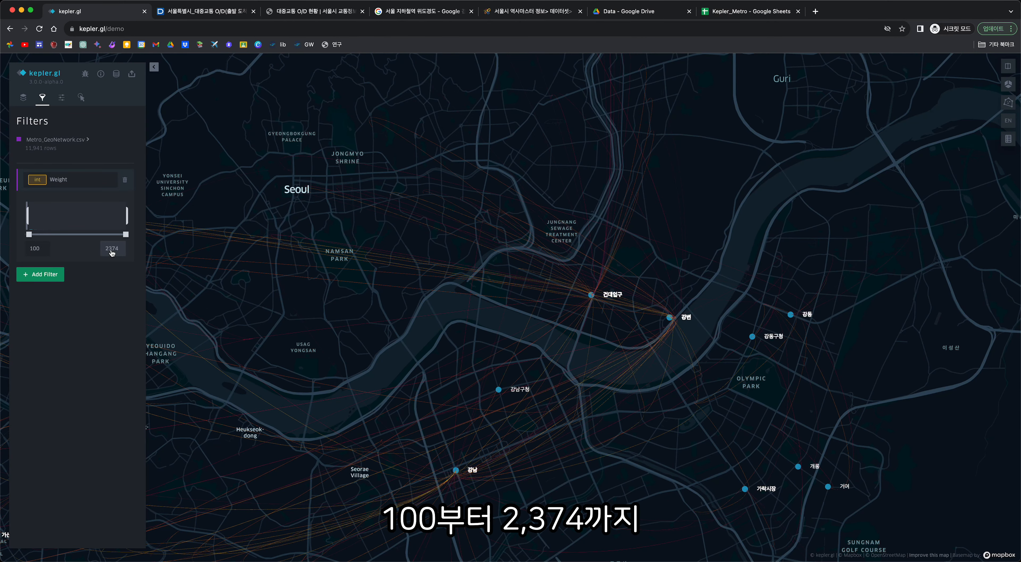
{"action": "scroll", "coordinate": [353, 291], "scroll_direction": "down", "scroll_amount": 3}
{"action": "left_click_drag", "start_coordinate": [353, 291], "coordinate": [541, 284]}
Step: Check the tooltip at the 건대입구 station and remove the SLa and SLo coordinate fields from the tooltip
{"action": "left_click", "coordinate": [61, 98]}
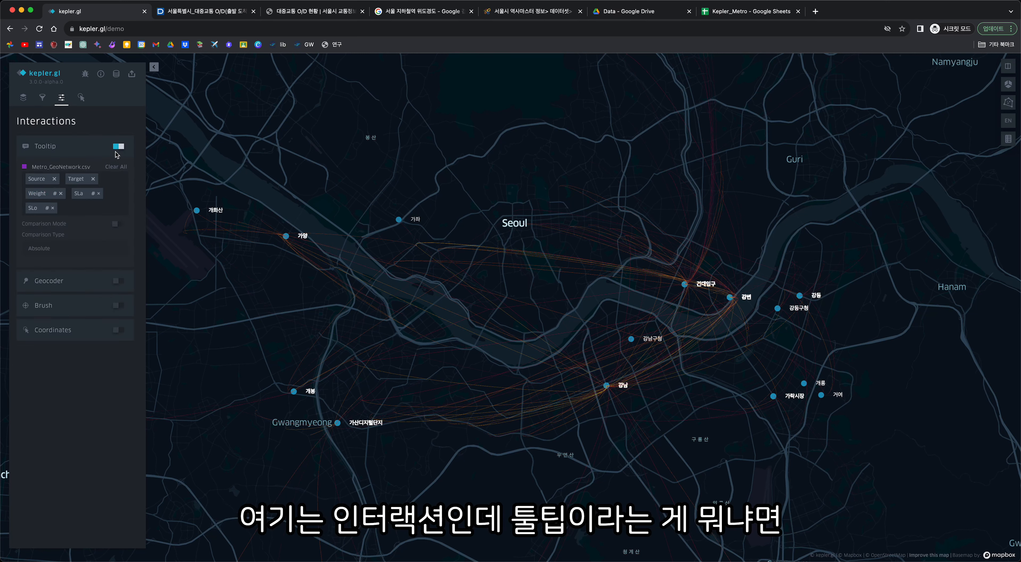
{"action": "mouse_move", "coordinate": [686, 284]}
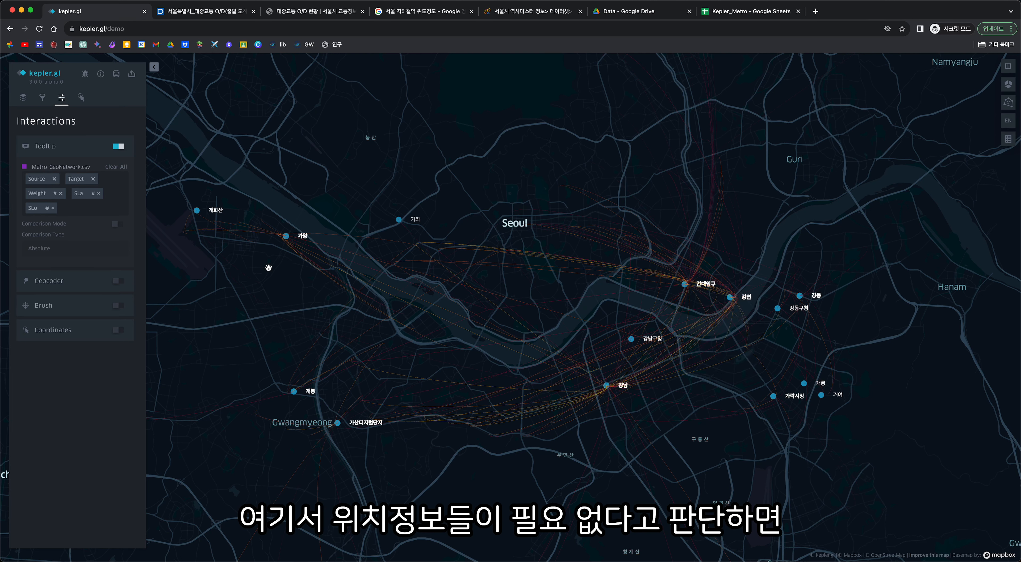
{"action": "left_click", "coordinate": [99, 194]}
{"action": "left_click", "coordinate": [93, 194]}
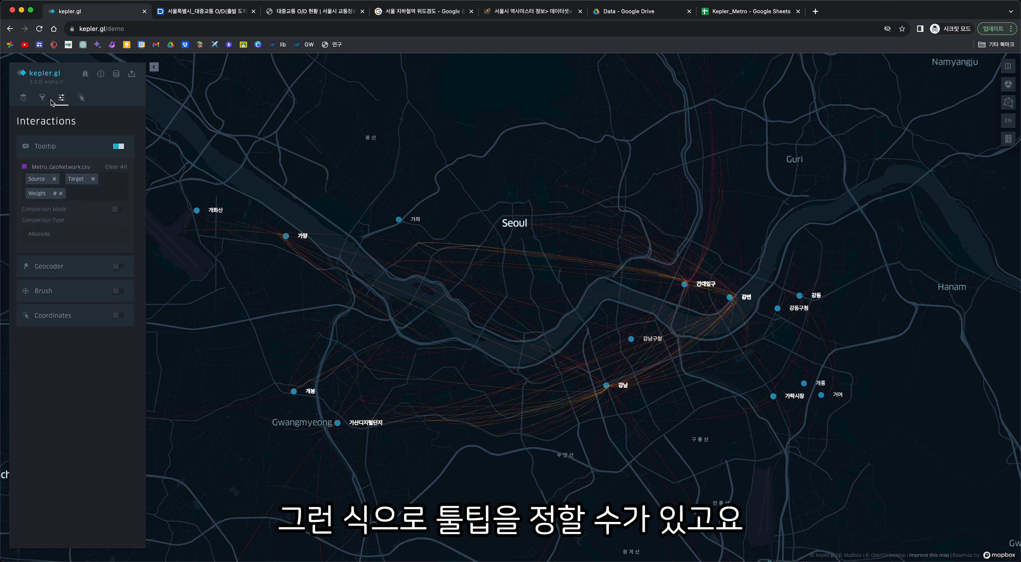
Step: Delete the Weight filter and enable the Brush interaction with a radius of 5.4 km
{"action": "left_click", "coordinate": [42, 98]}
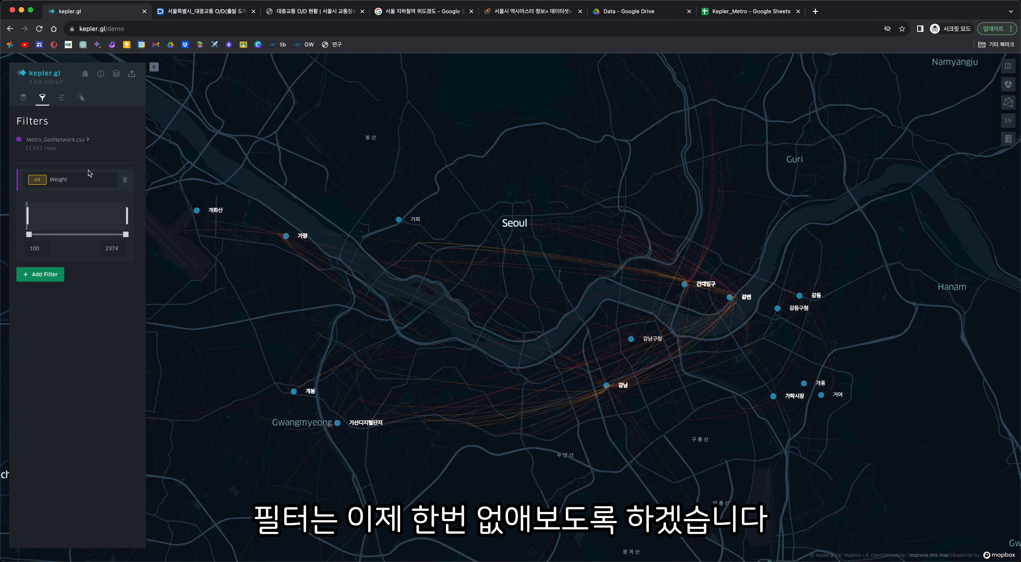
{"action": "left_click", "coordinate": [125, 181]}
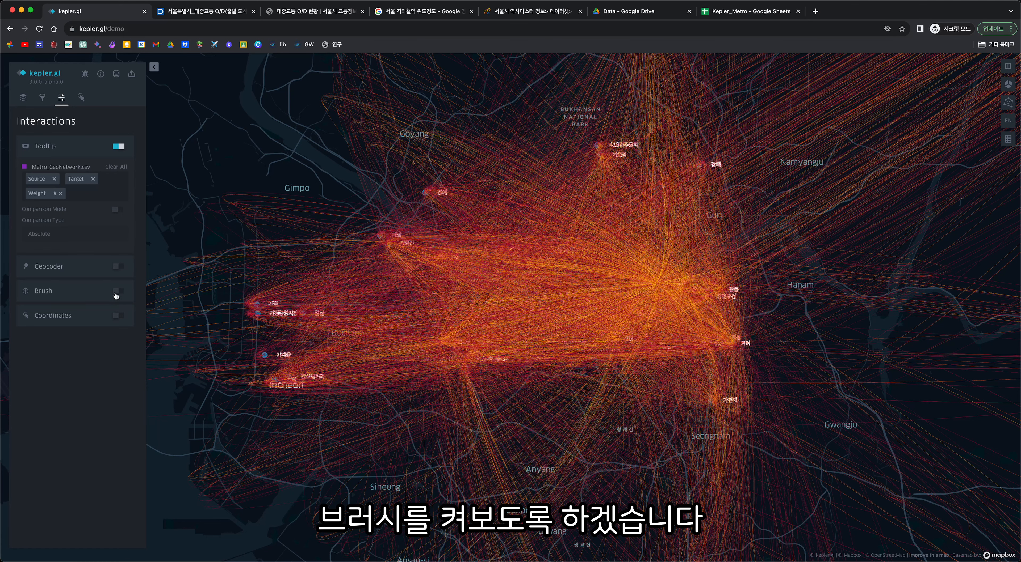
{"action": "left_click", "coordinate": [122, 293]}
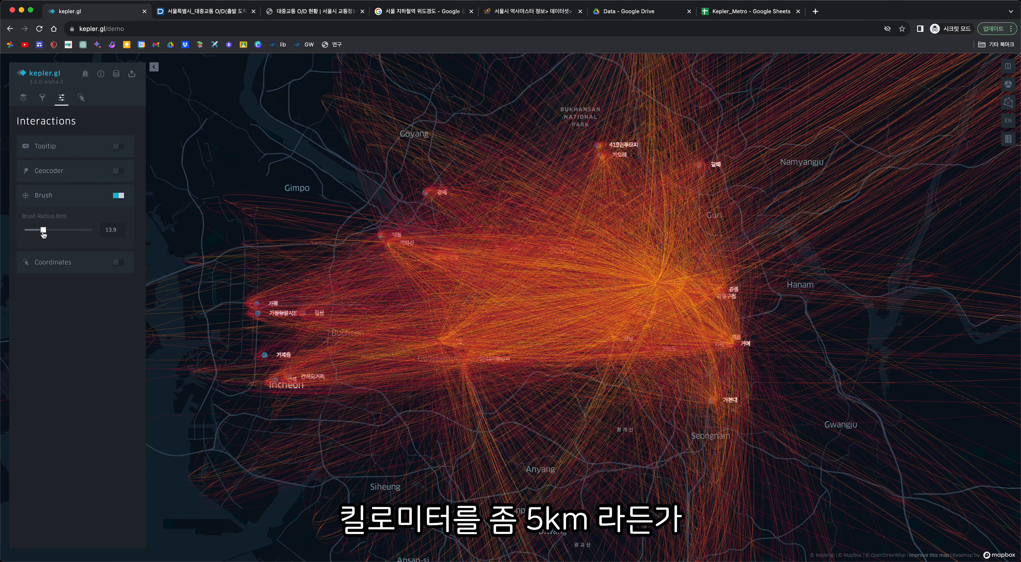
{"action": "left_click_drag", "start_coordinate": [43, 232], "coordinate": [31, 230]}
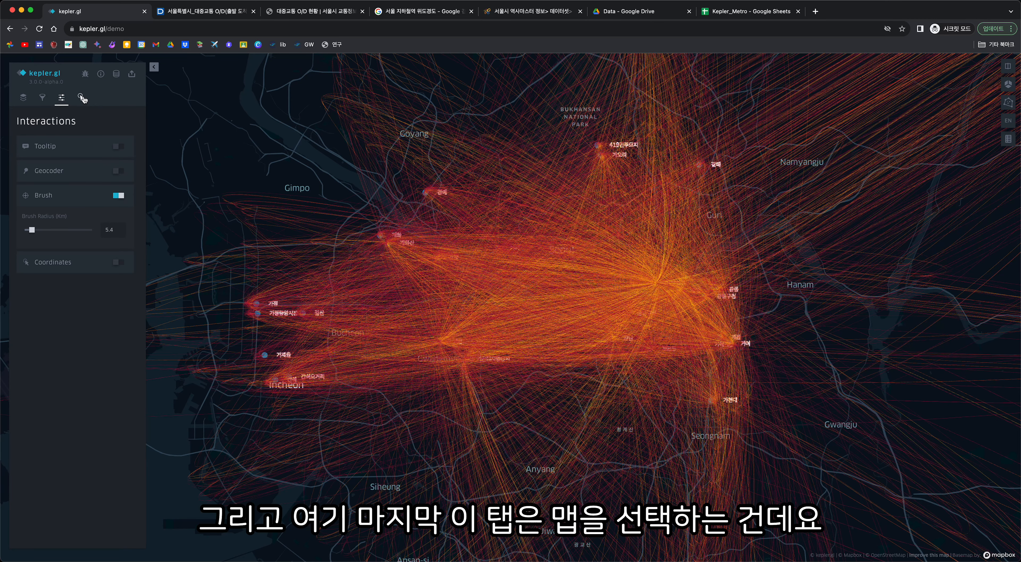
Step: Try the Satellite base map style and switch the map back to the Dark style
{"action": "left_click", "coordinate": [82, 99]}
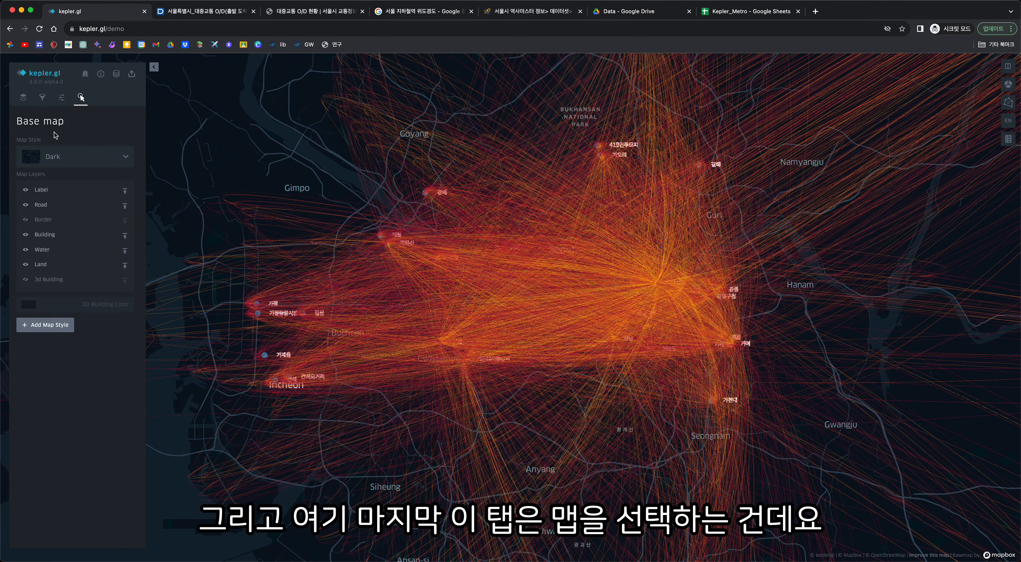
{"action": "left_click", "coordinate": [51, 159]}
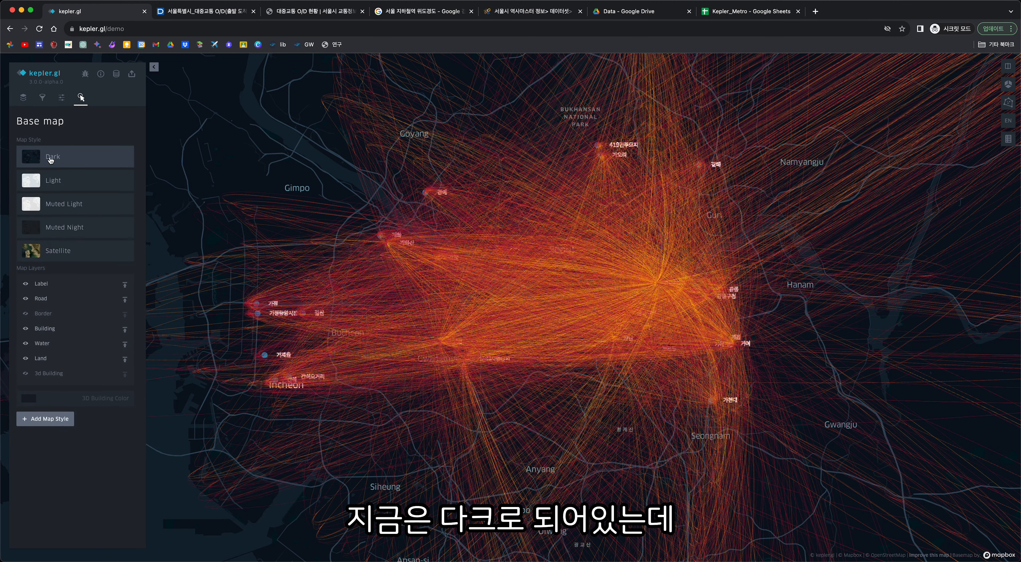
{"action": "left_click", "coordinate": [65, 257]}
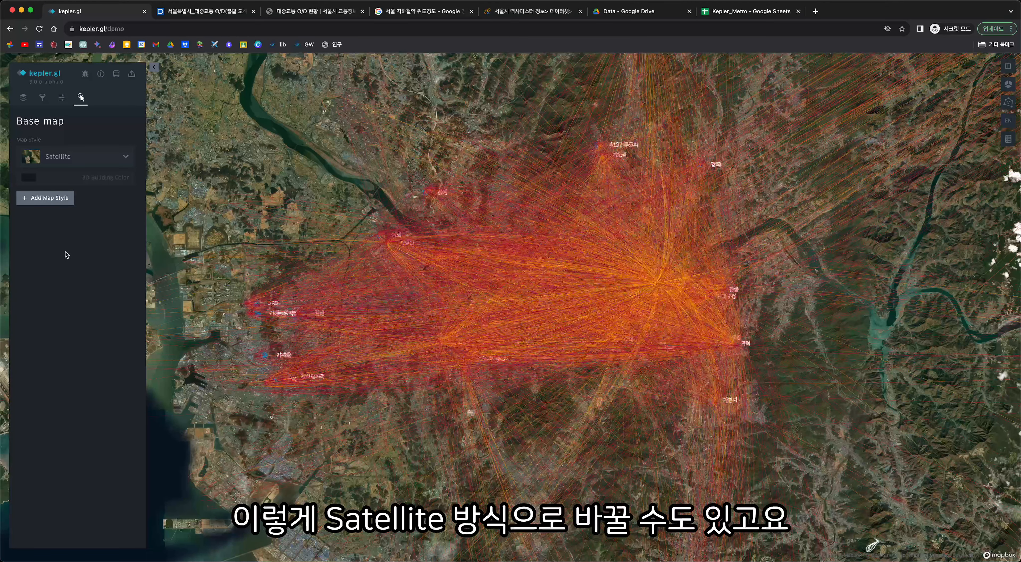
{"action": "left_click", "coordinate": [59, 156]}
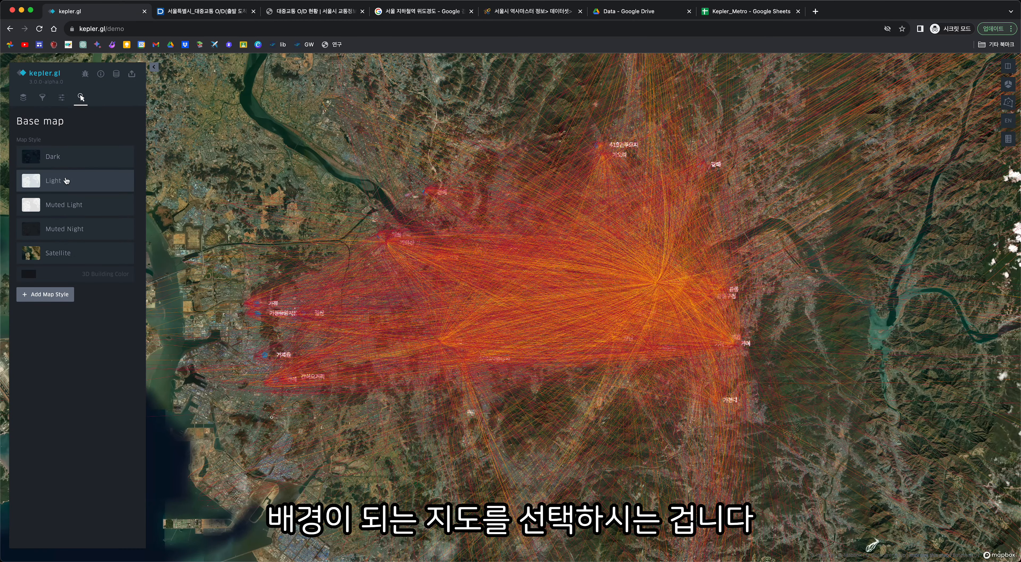
{"action": "left_click", "coordinate": [62, 159]}
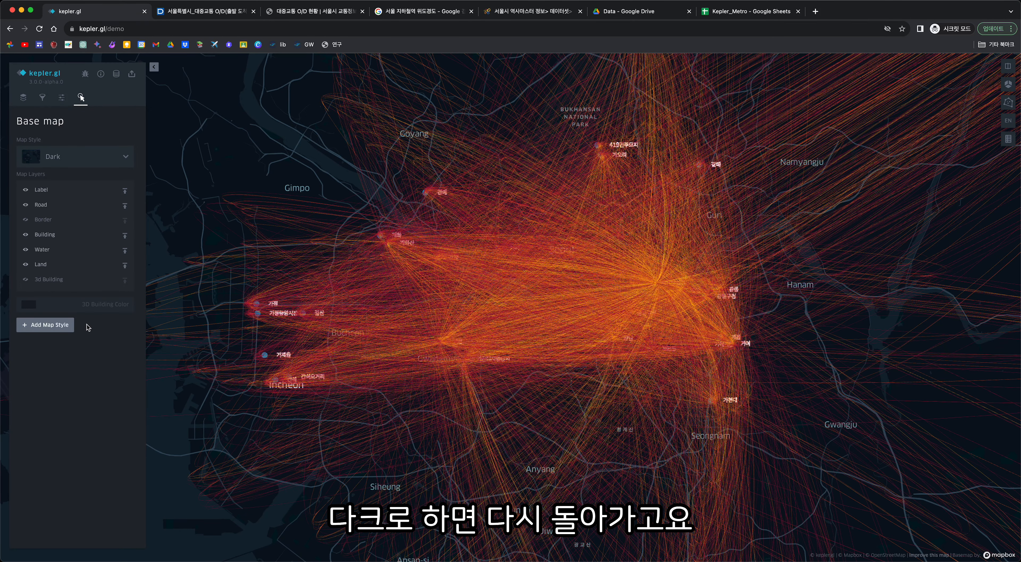